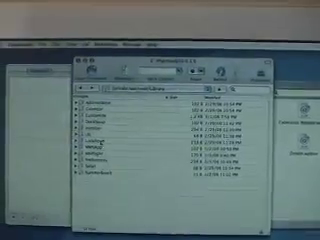
key("super+Up")
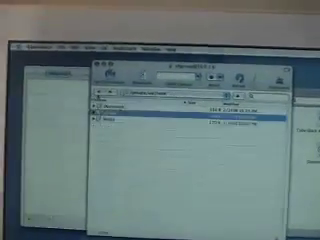